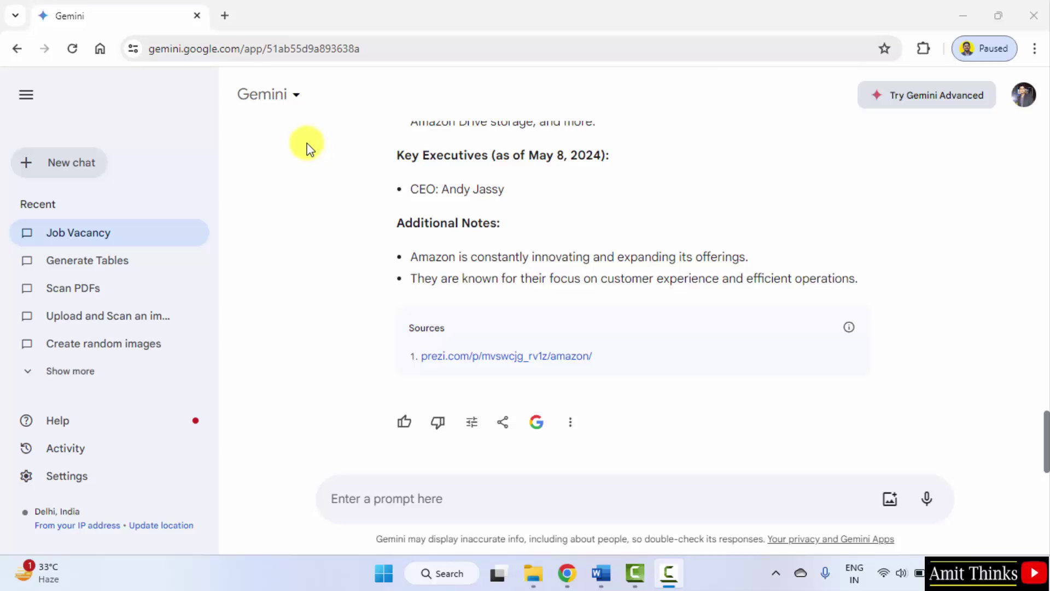
Step: Start a new chat and type 'Create a resume for me. I am' into the prompt
click(85, 176)
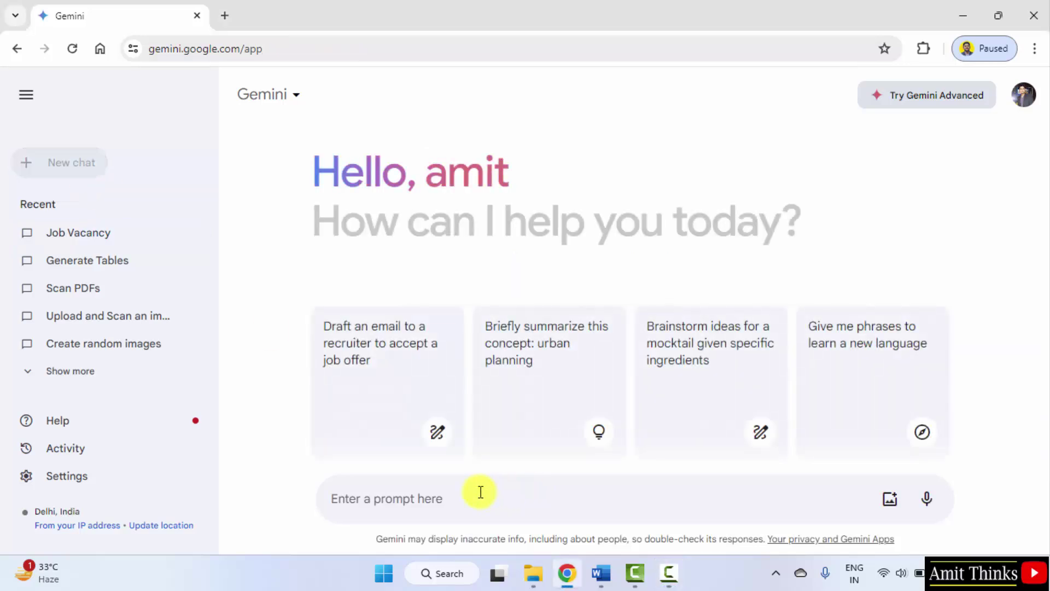
text(C)
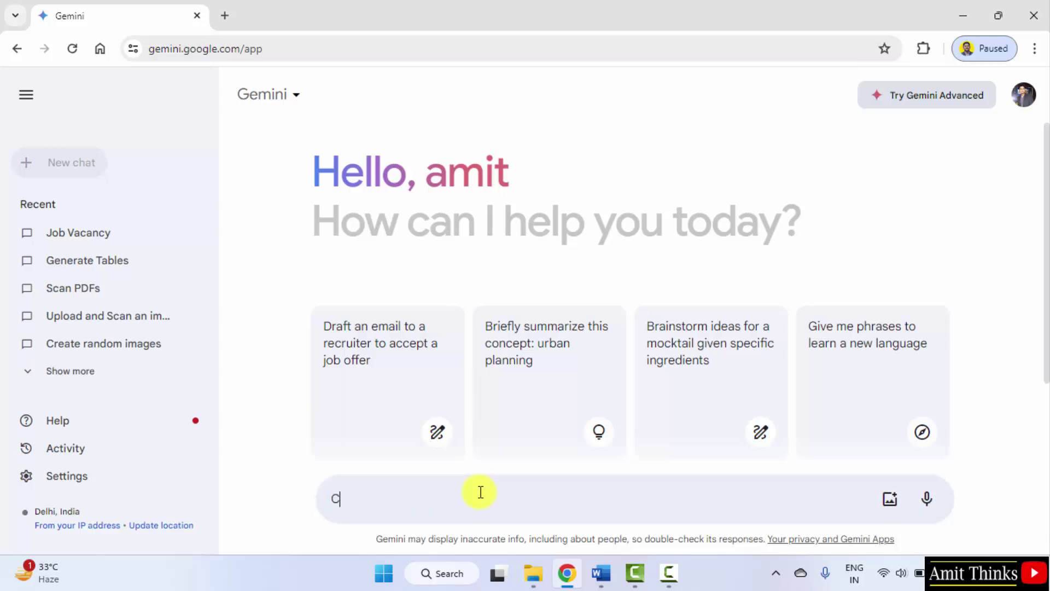
text(reate a resum)
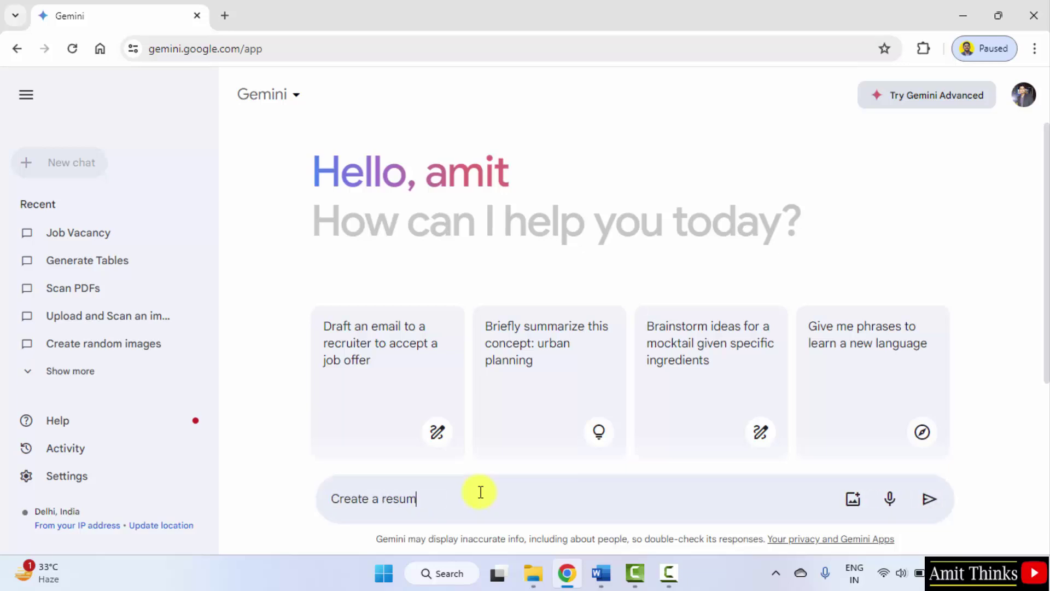
text(e for m)
text(e. I am Amit.)
Step: Paste the background paragraph, then review its Master's degree, 2023, university and internship details
key(ctrl+v)
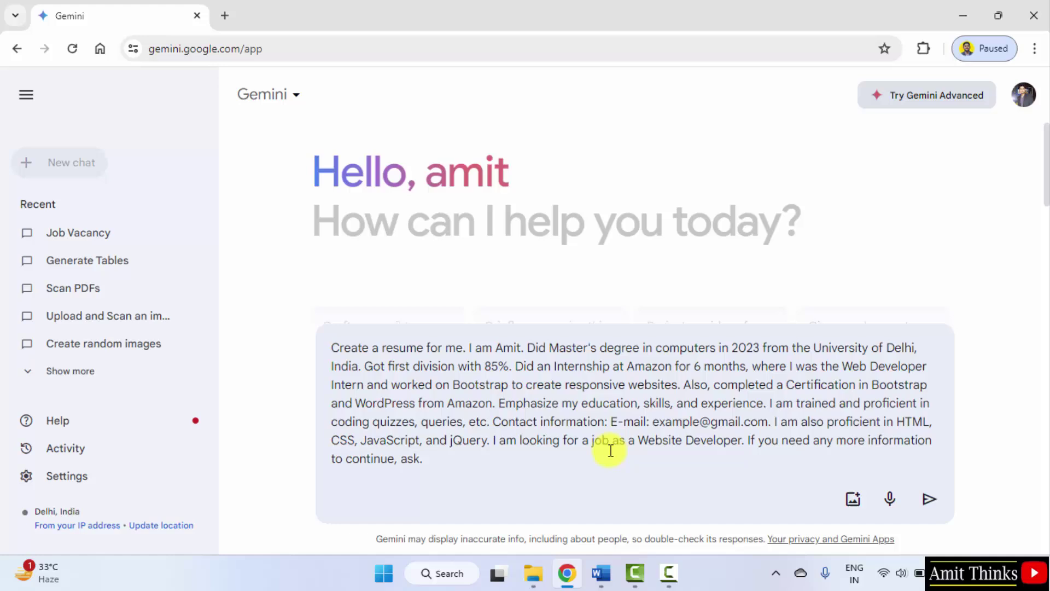
click(551, 349)
drag(550, 348, 724, 347)
double_click(744, 346)
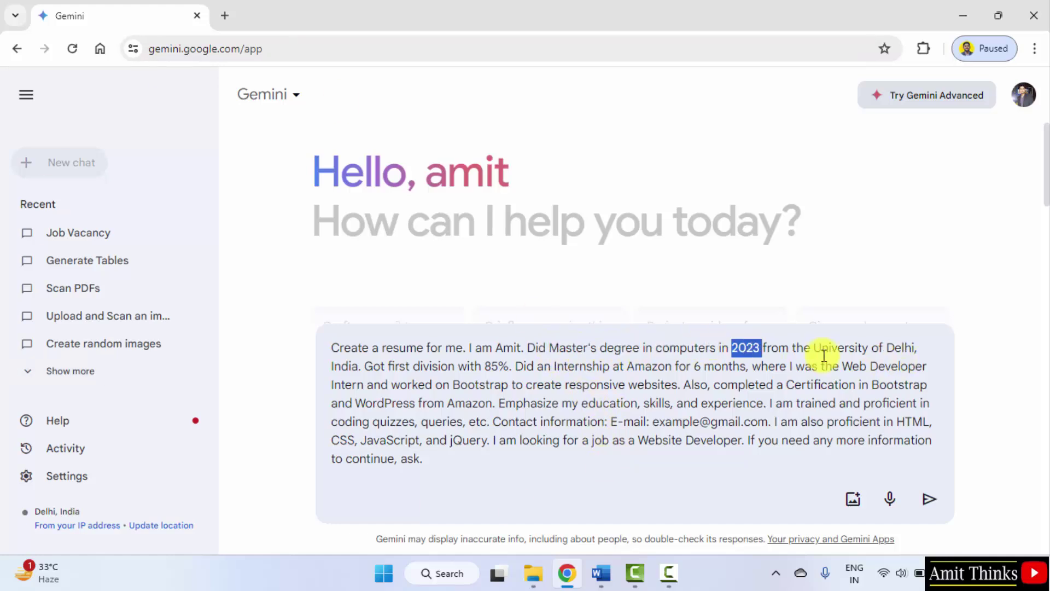
drag(813, 348, 912, 348)
click(555, 414)
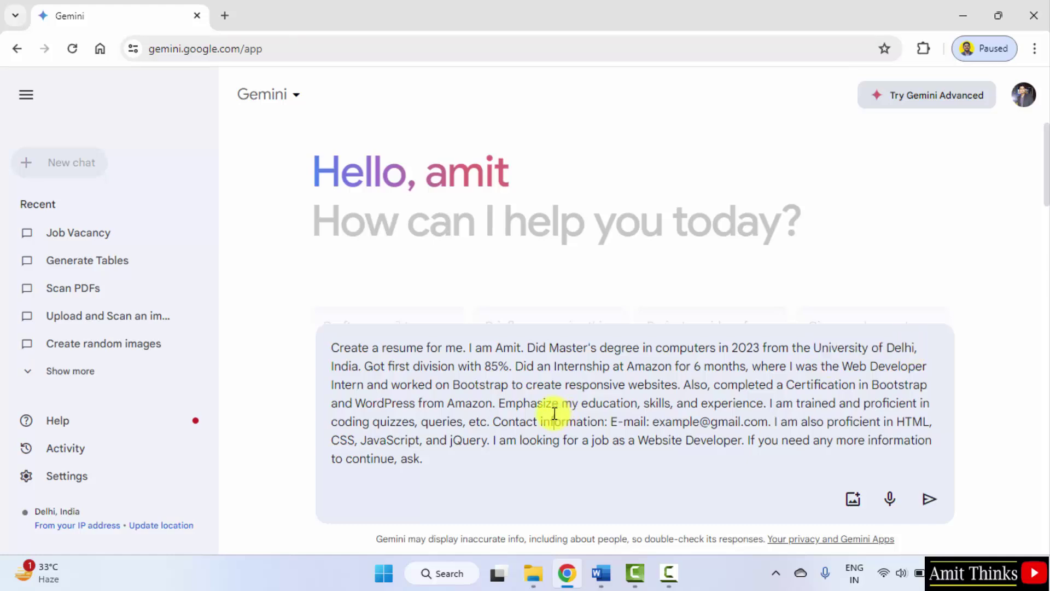
drag(554, 366, 601, 367)
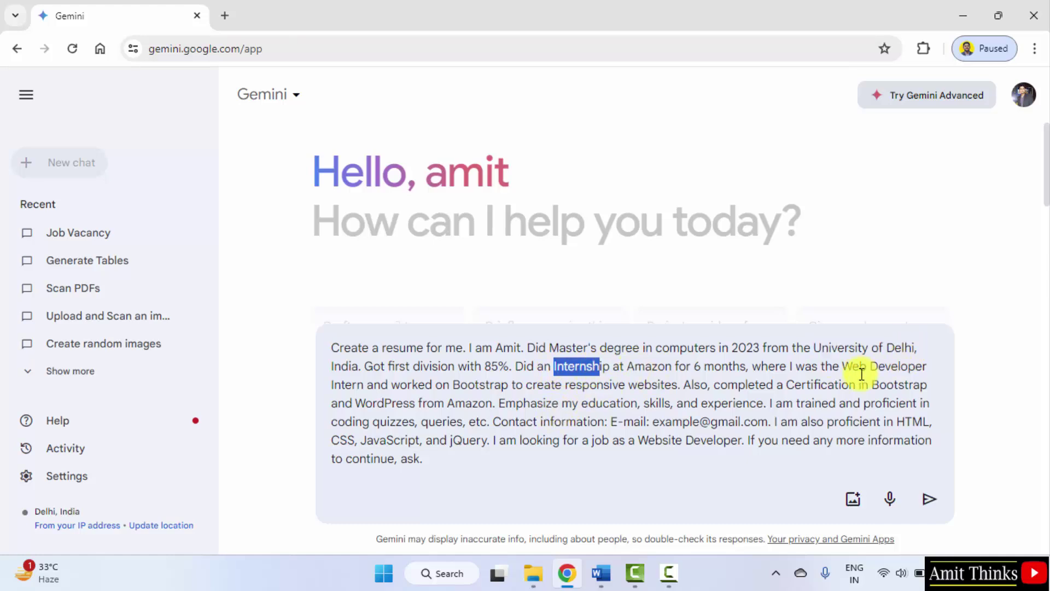
click(843, 367)
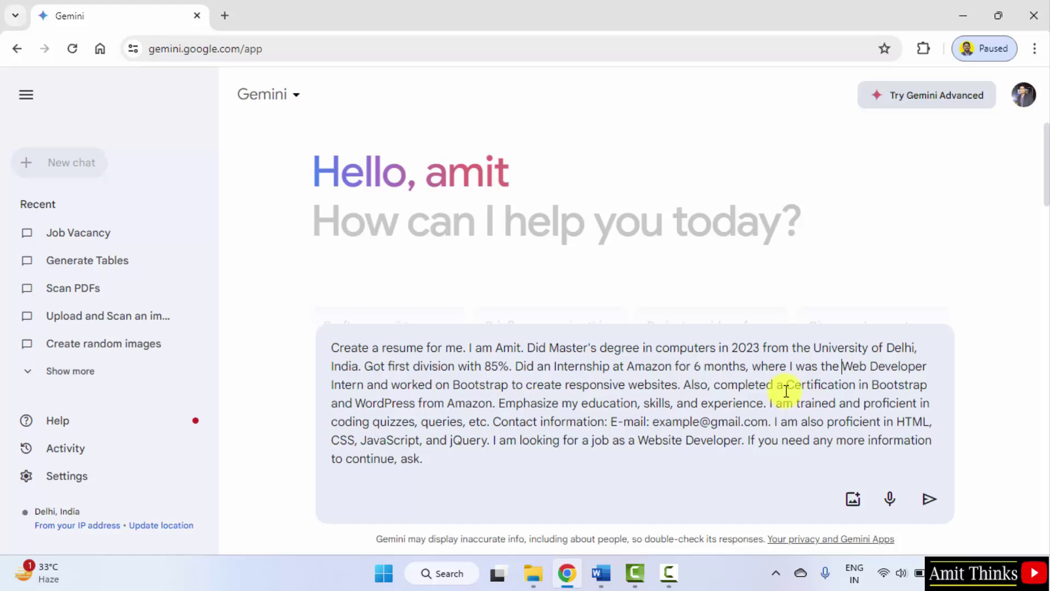
Step: Check the Bootstrap skill, certification, contact e-mail and Website Developer goal in the pasted prompt
double_click(485, 392)
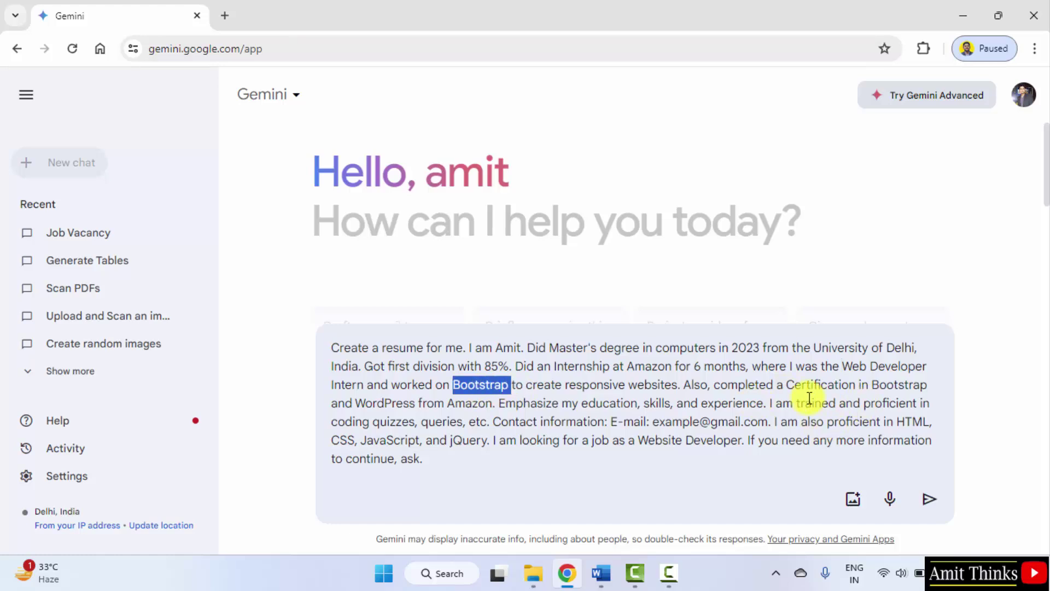
drag(787, 385, 857, 392)
click(635, 420)
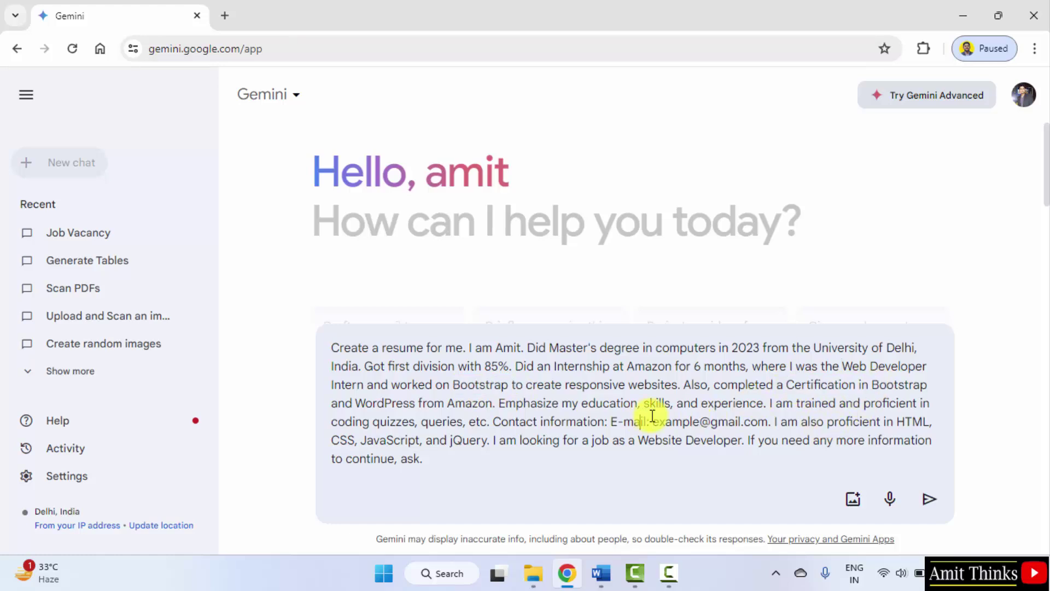
drag(611, 425, 733, 424)
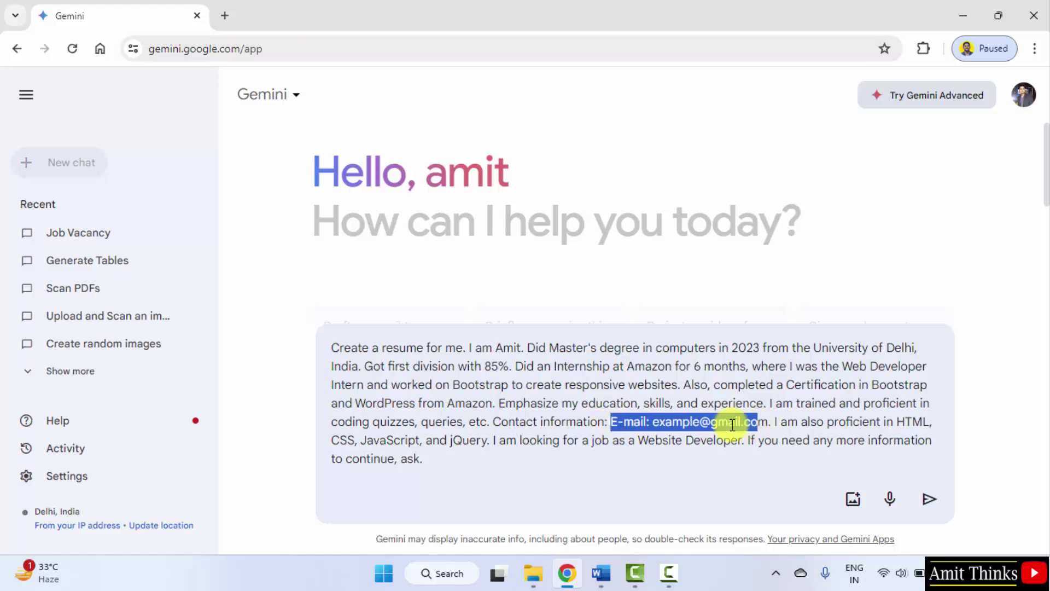
click(696, 427)
drag(828, 421, 877, 423)
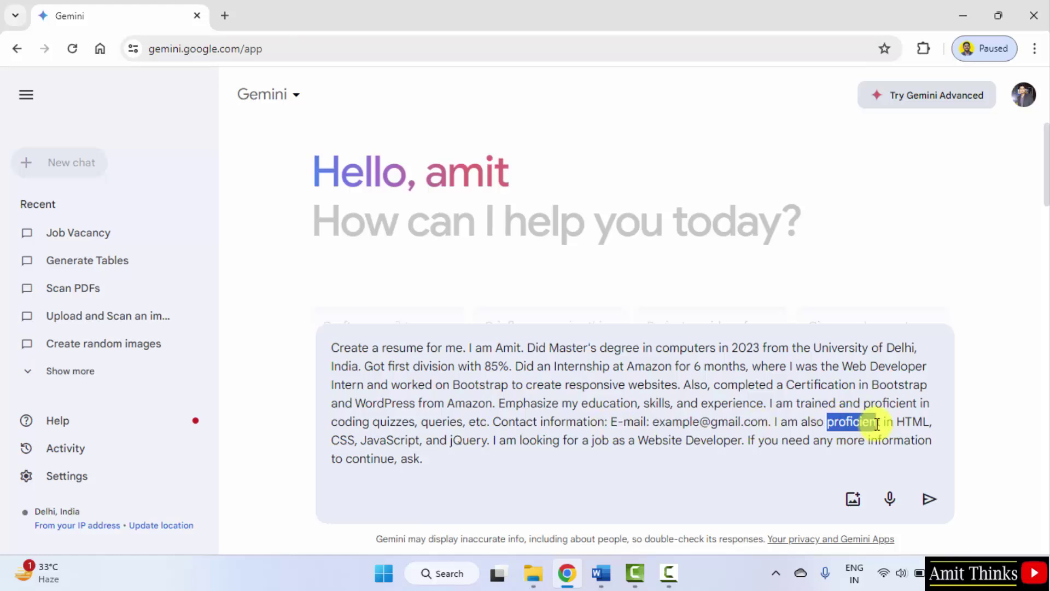
click(587, 436)
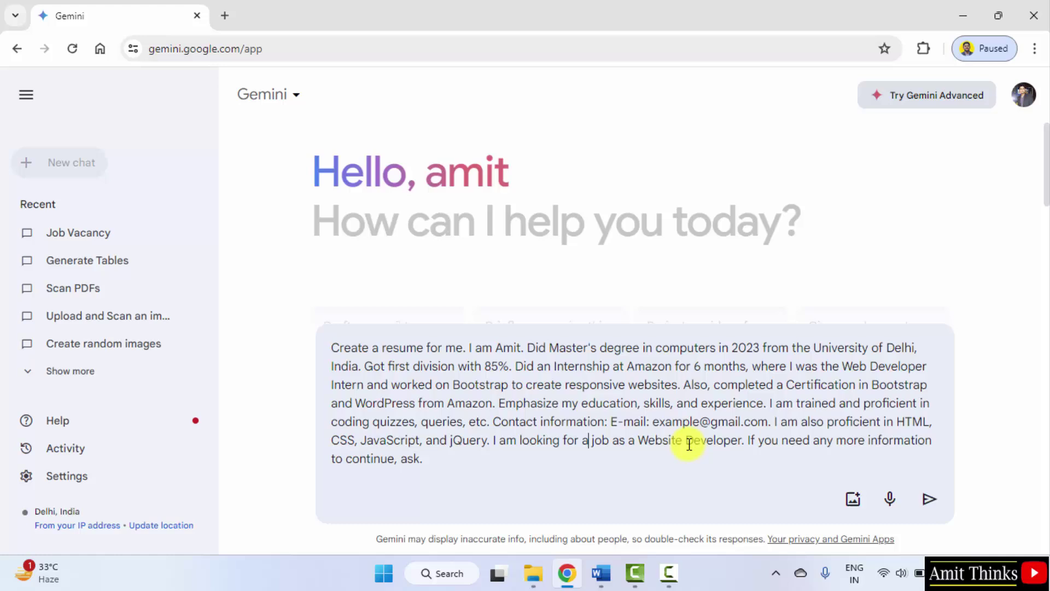
drag(636, 440, 746, 441)
click(746, 441)
drag(637, 441, 750, 442)
click(771, 441)
drag(331, 347, 497, 474)
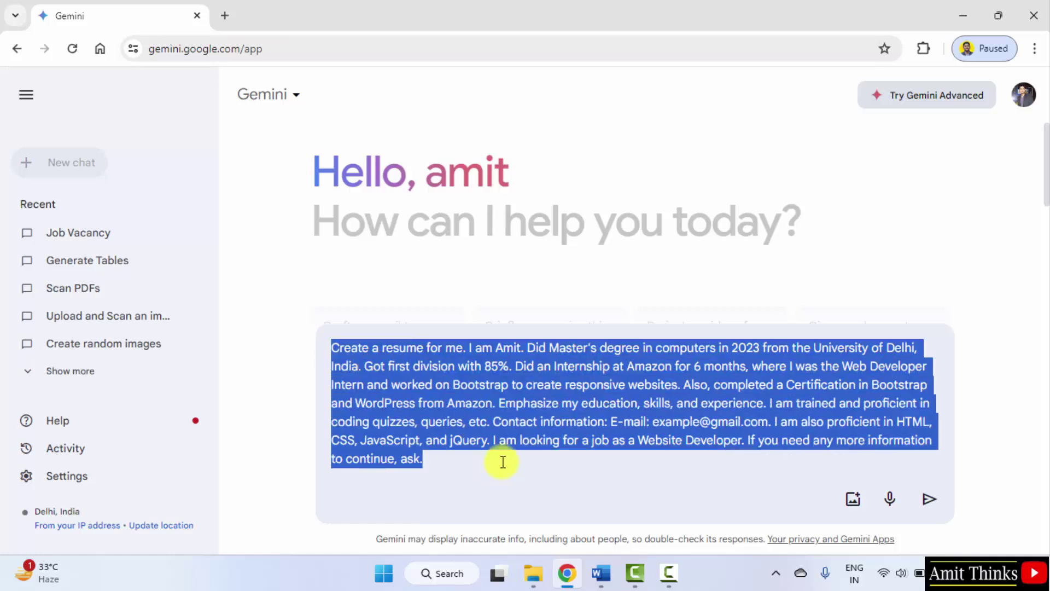
click(664, 384)
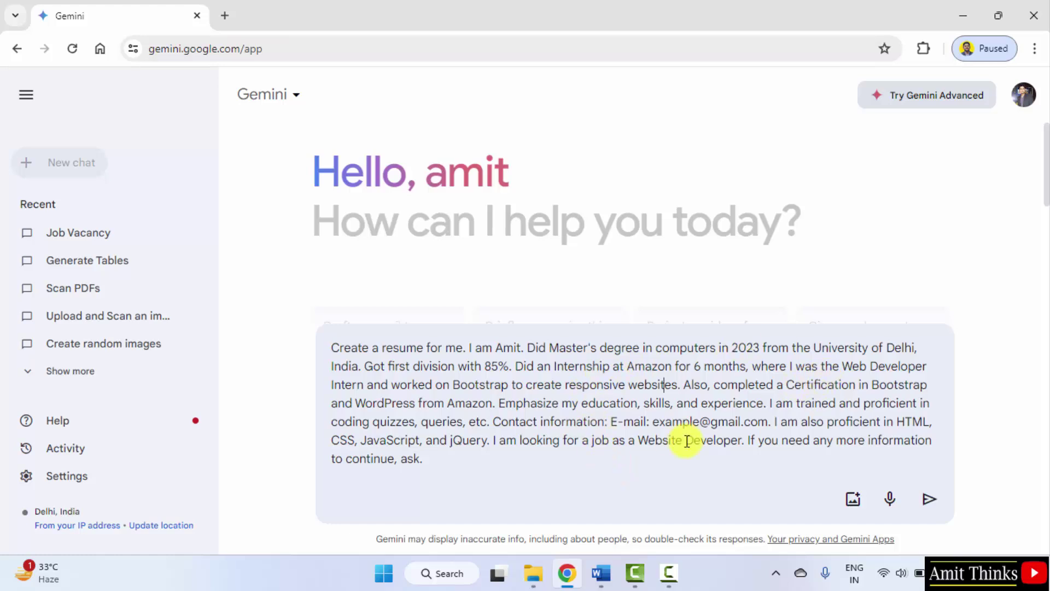
Step: Submit the resume request and scroll through the returned Contact, Summary, Education, Skills and Experience sections
click(930, 500)
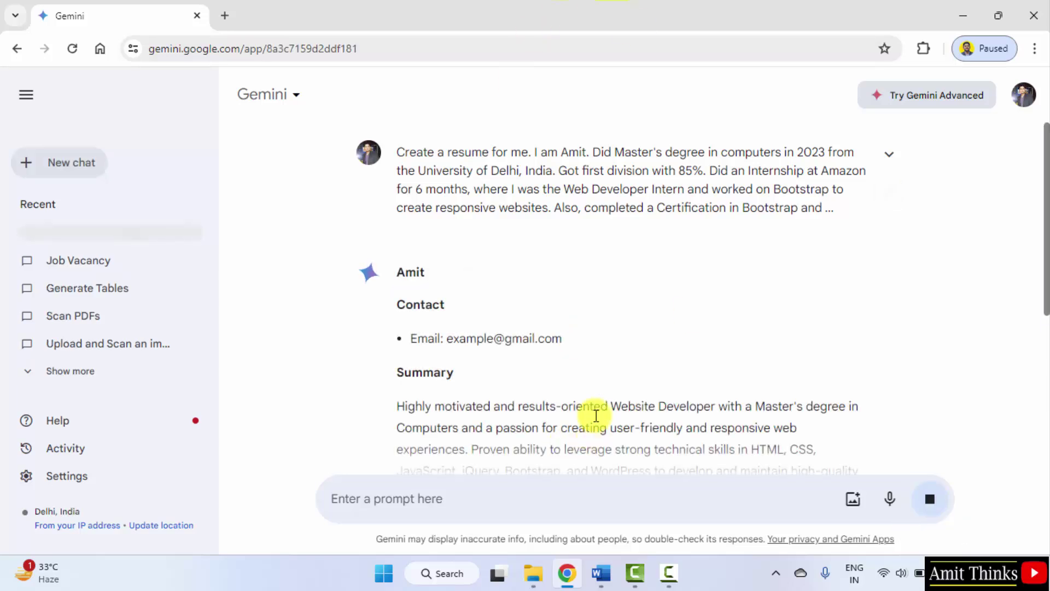
scroll(590, 352, down, 2)
scroll(589, 353, down, 5)
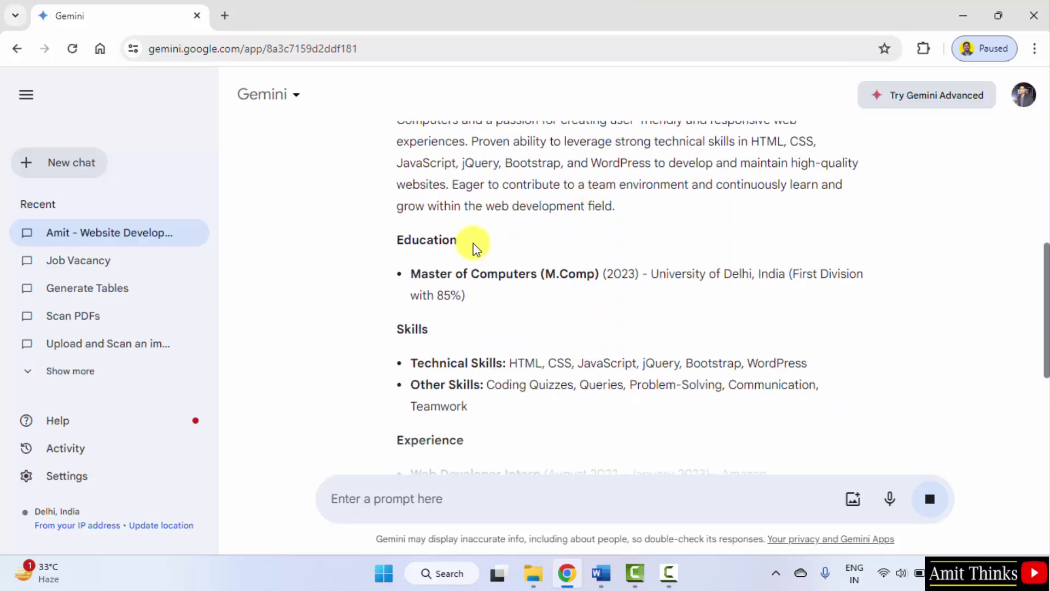
scroll(441, 375, down, 6)
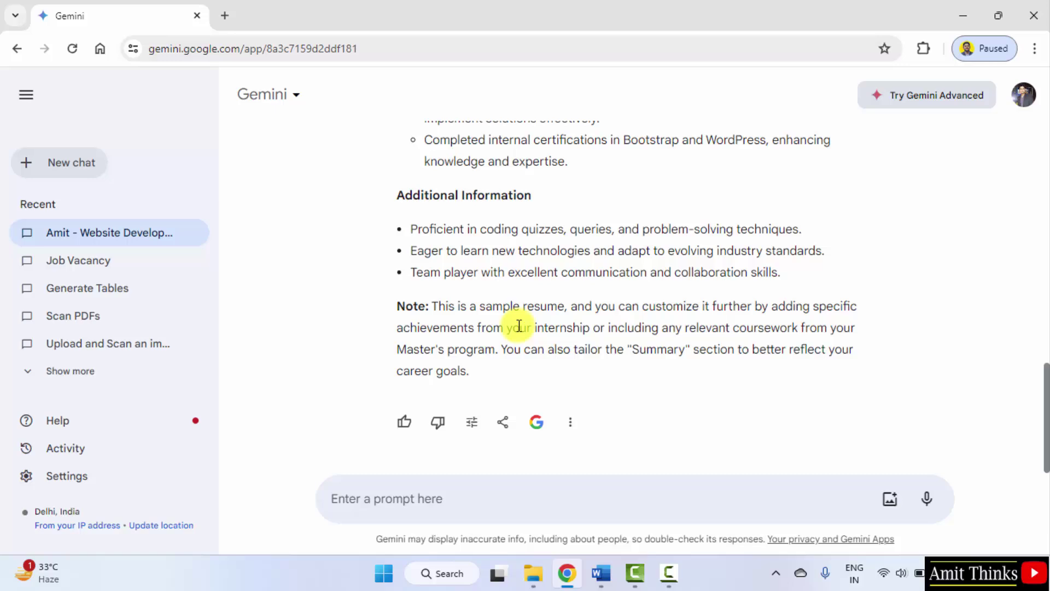
scroll(580, 300, up, 3)
scroll(583, 300, down, 3)
scroll(757, 361, up, 10)
scroll(757, 359, up, 4)
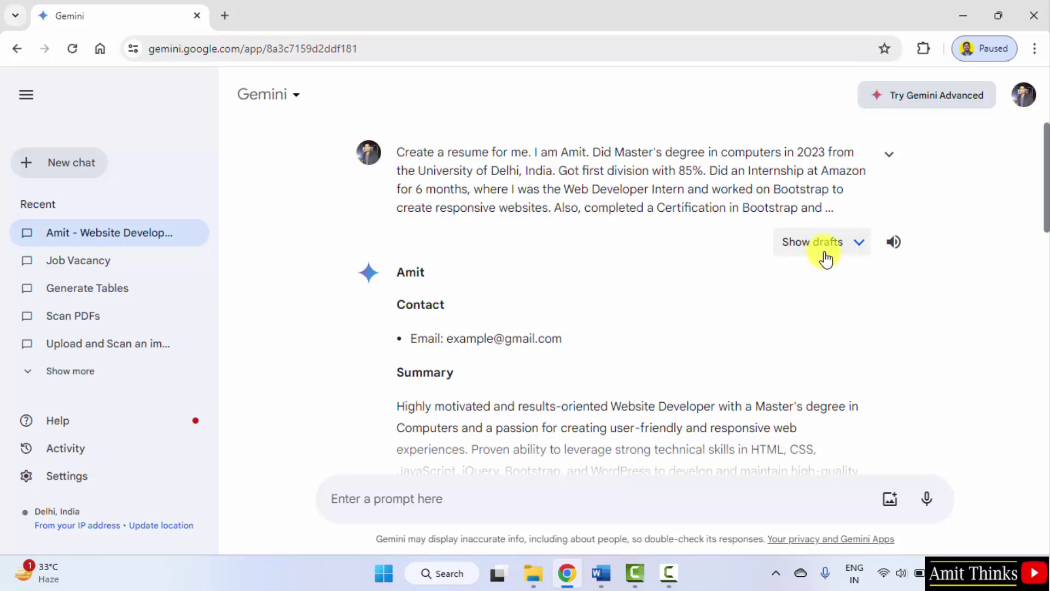
scroll(799, 344, down, 15)
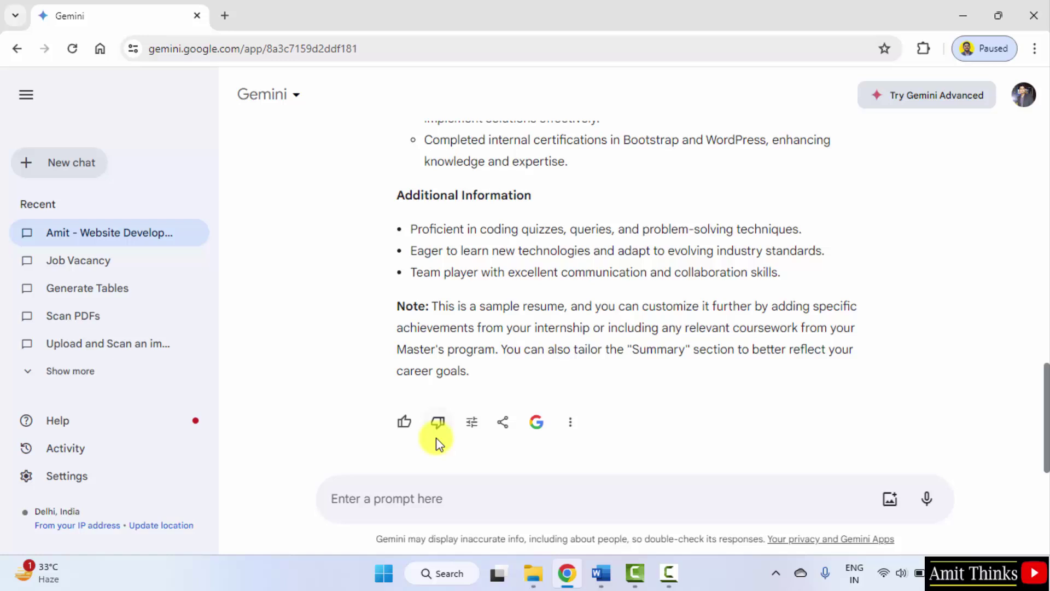
click(501, 425)
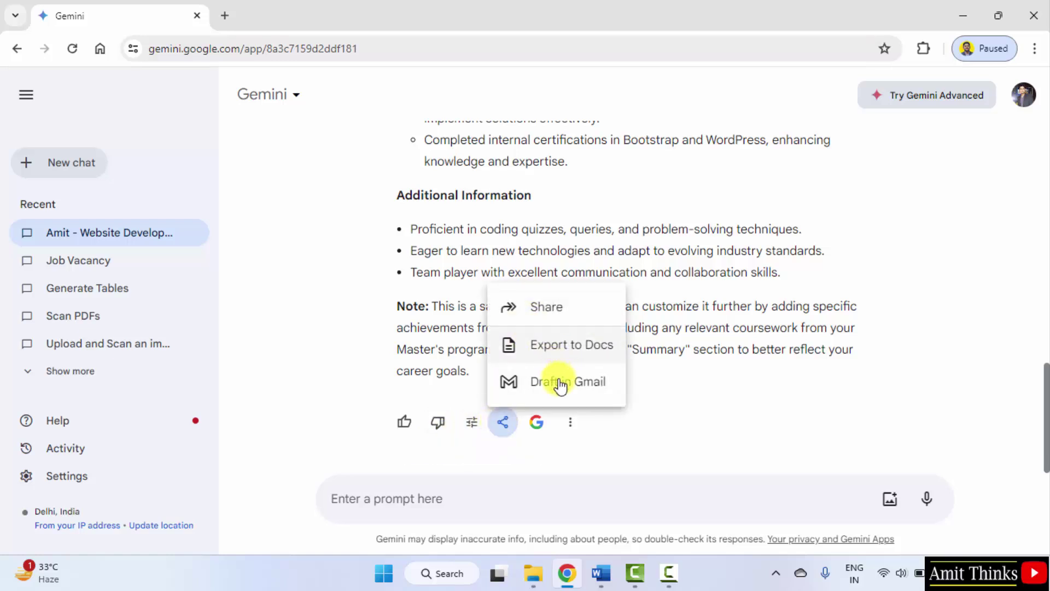
click(591, 462)
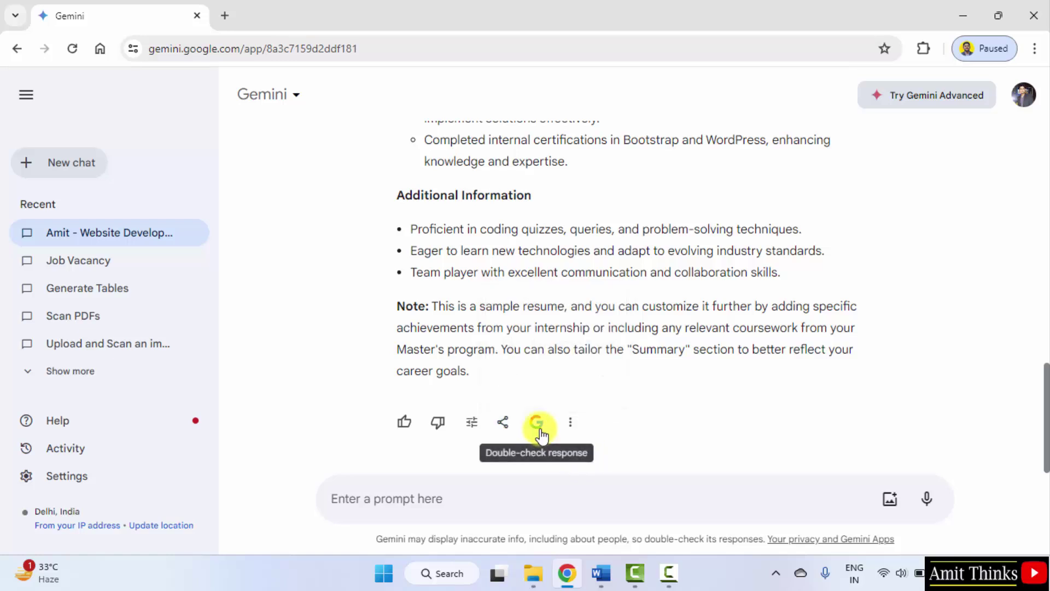
click(572, 424)
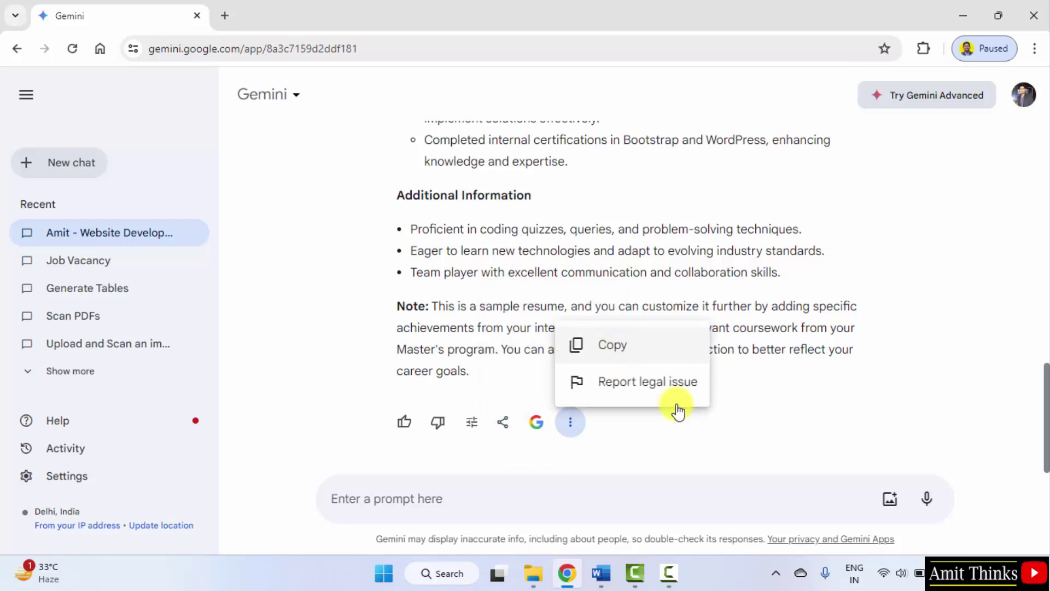
click(721, 427)
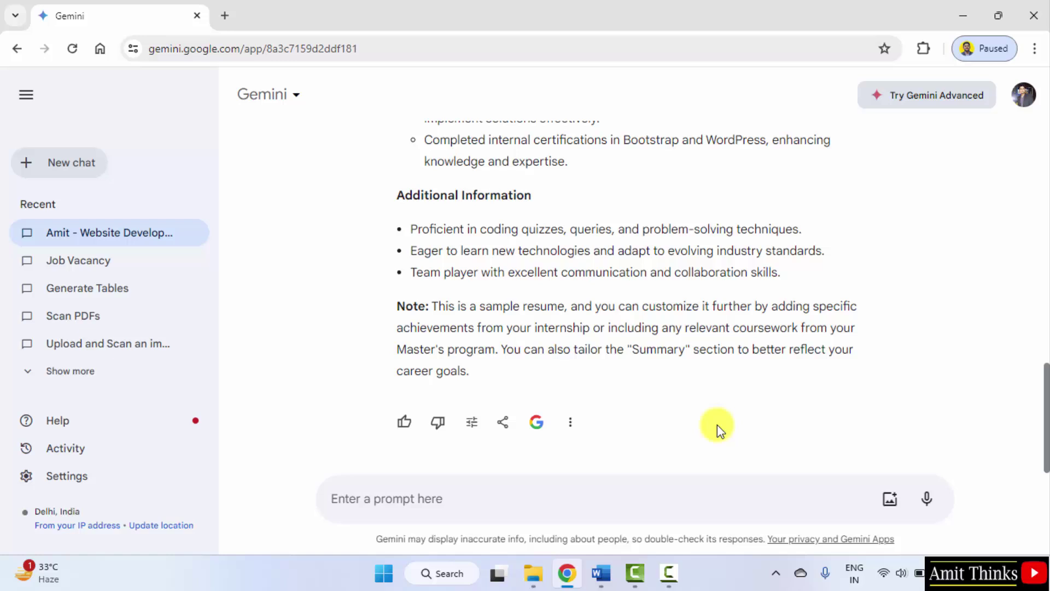
Step: Type 'Create a cover letter with the above profile. Keep it less than 200 words.'
text(Crea)
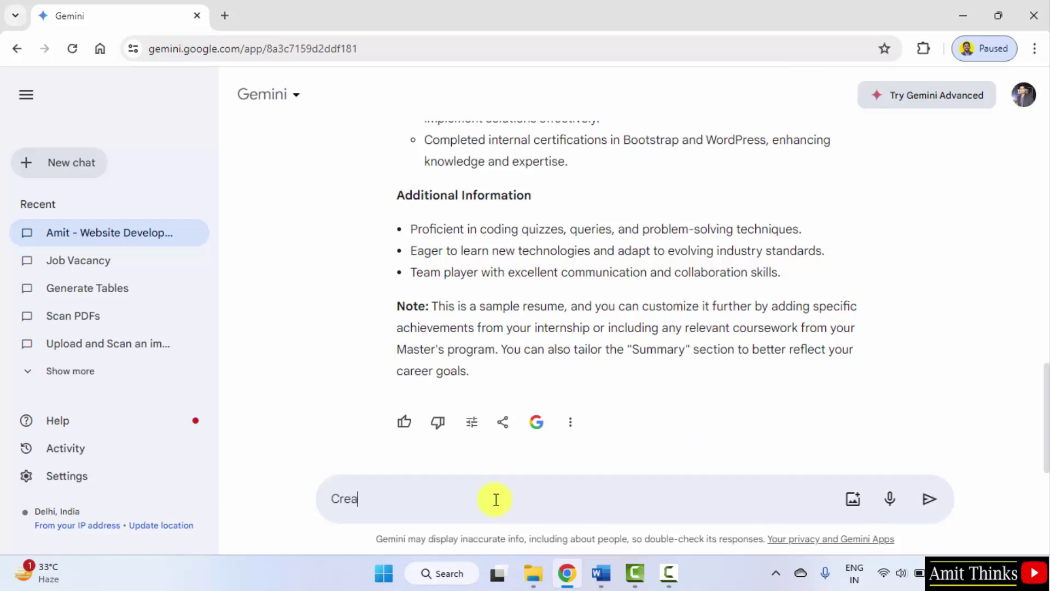
text(te a cover letter with the)
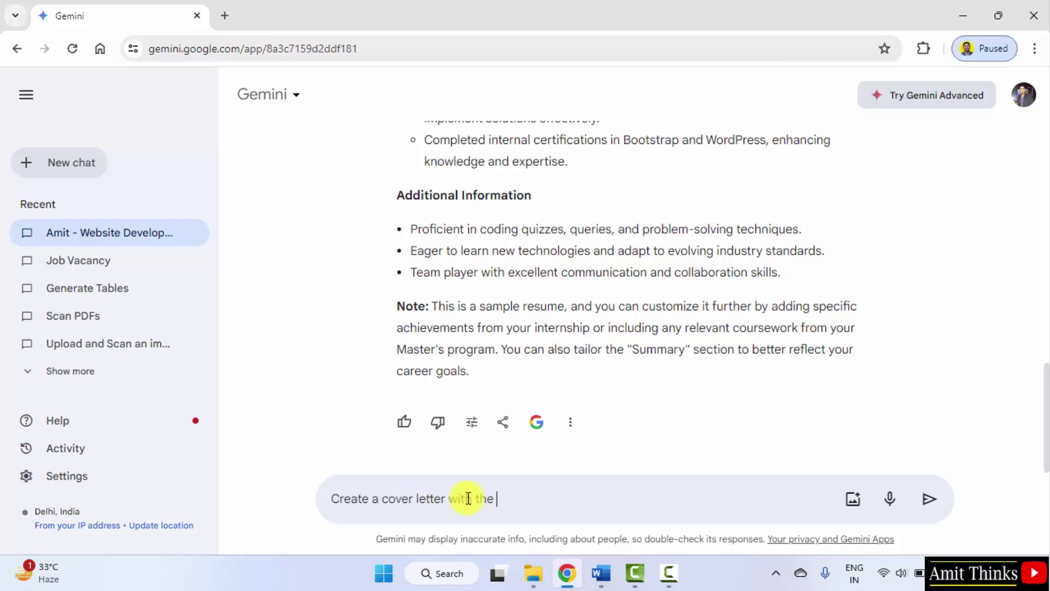
text( above profile. Keep it less than 200 words.)
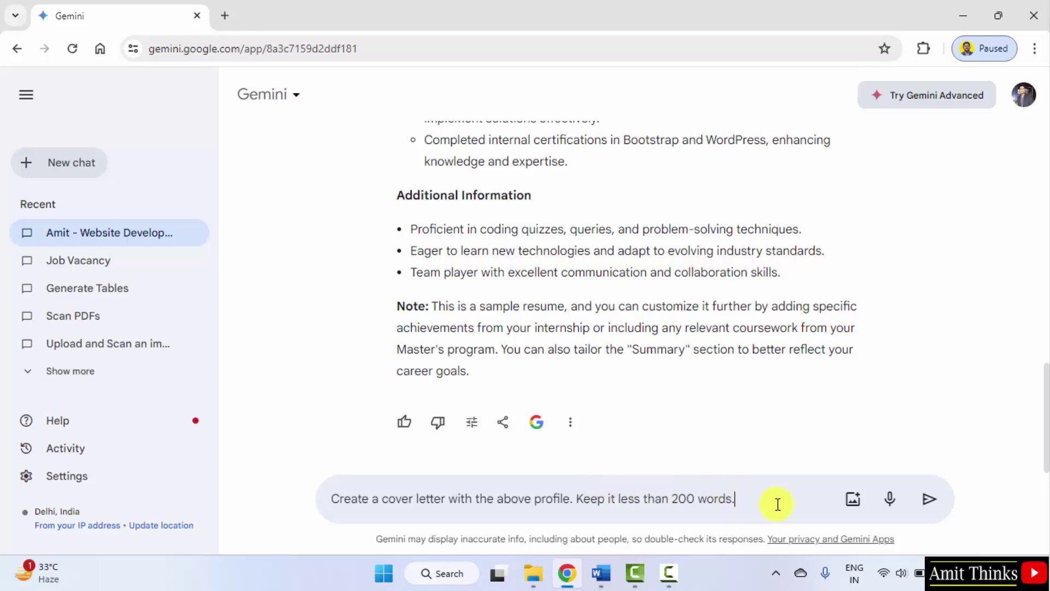
Step: Submit the cover letter request and read the returned Website Developer cover letter
click(929, 499)
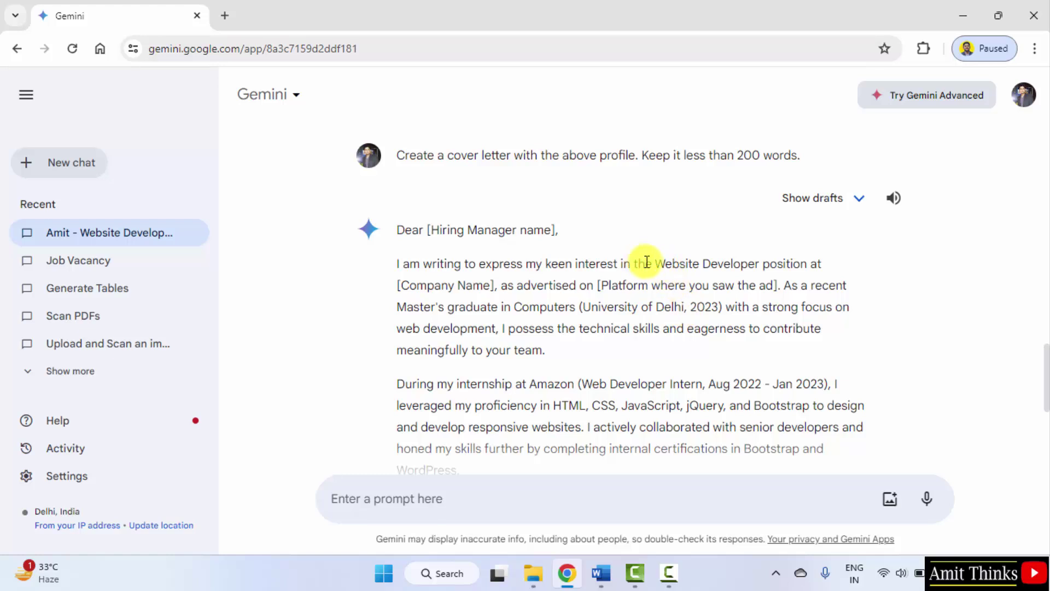
drag(659, 266, 761, 265)
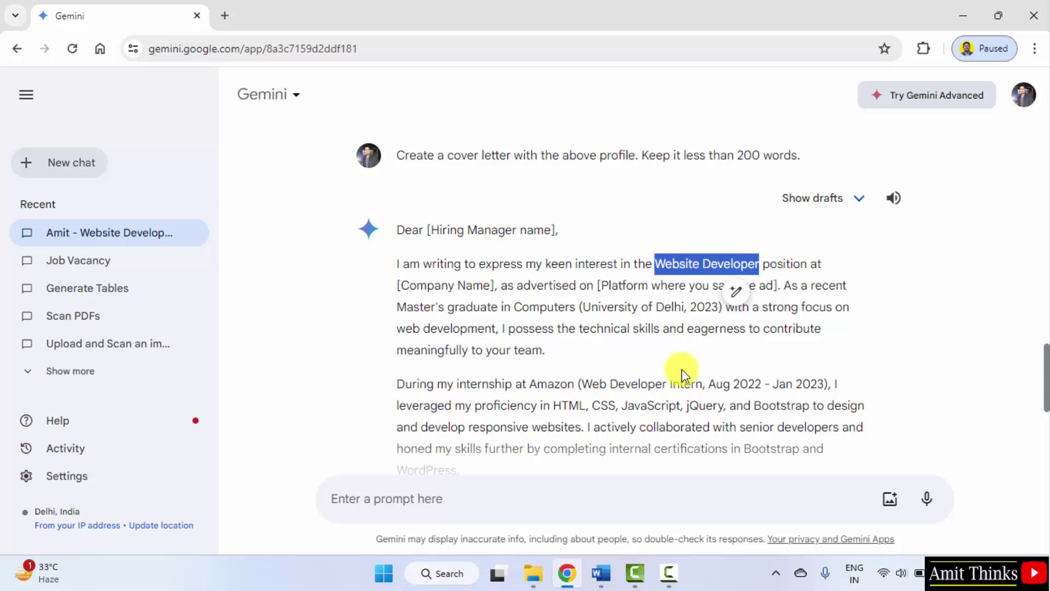
scroll(681, 369, down, 5)
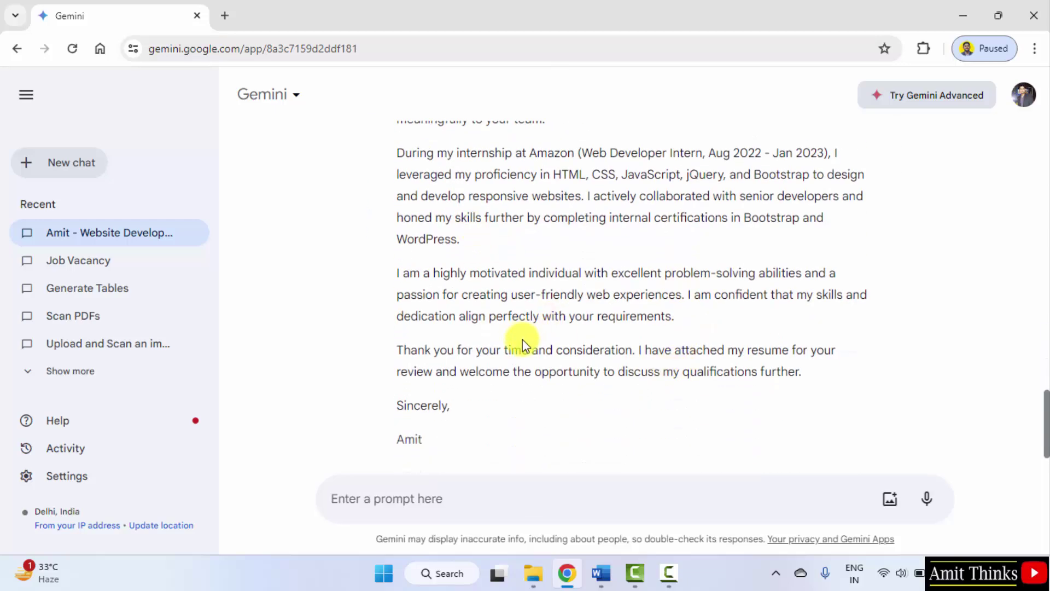
scroll(678, 368, up, 8)
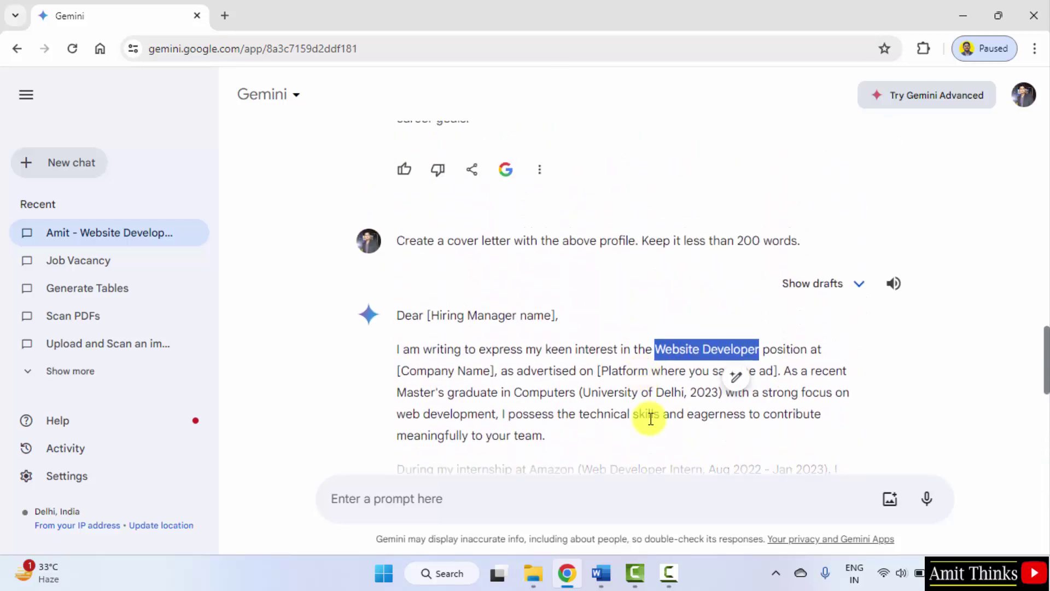
click(619, 407)
click(857, 285)
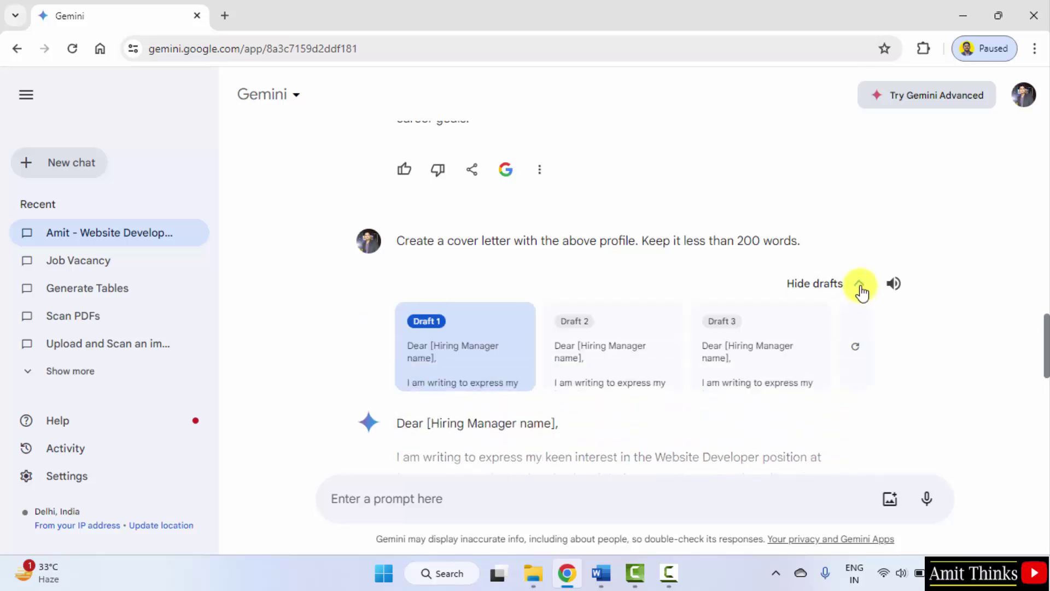
click(858, 285)
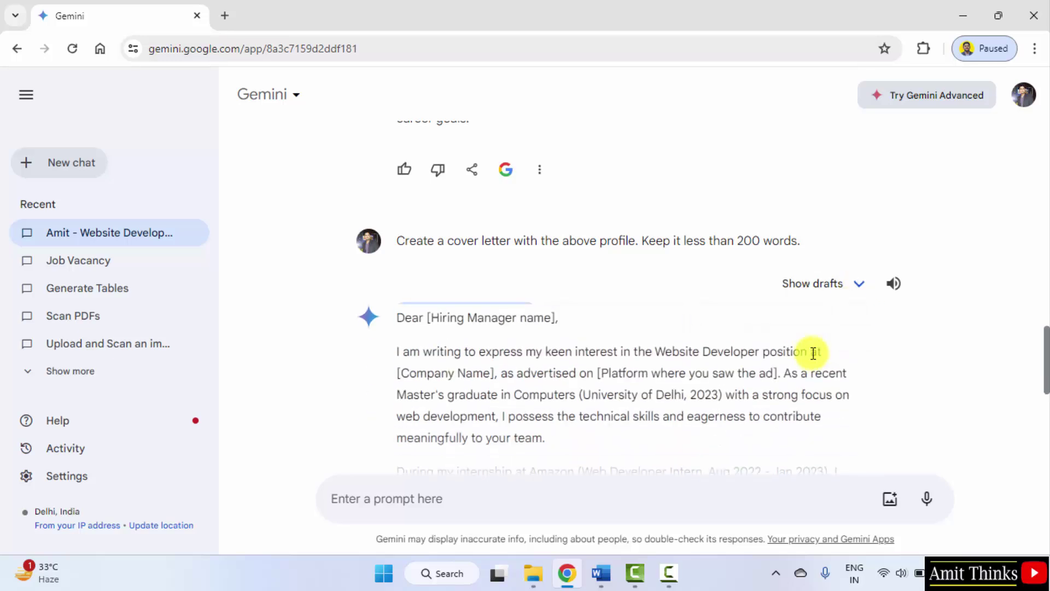
click(859, 284)
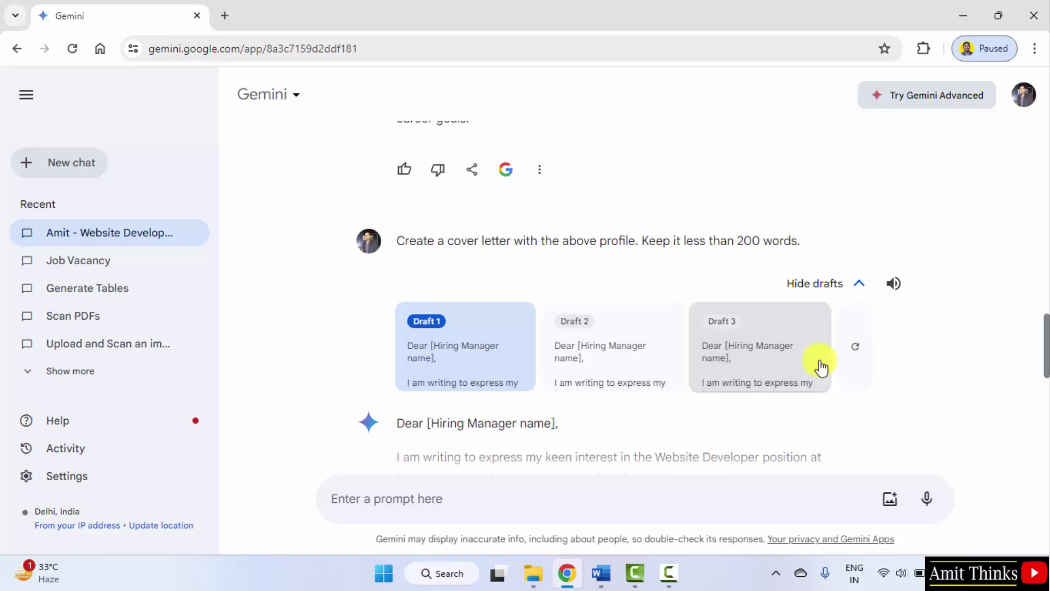
click(860, 285)
scroll(651, 352, down, 5)
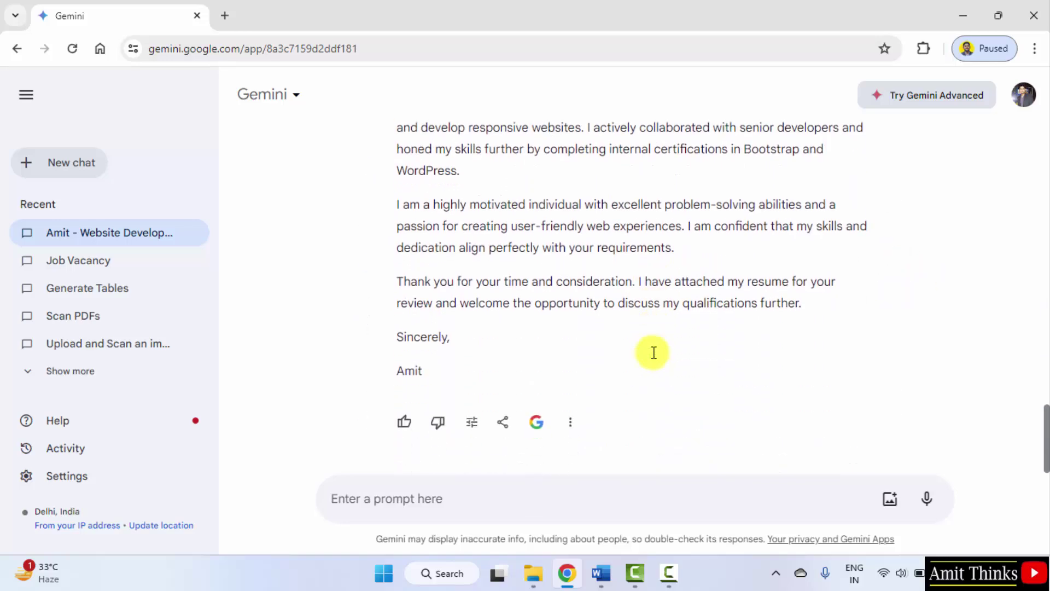
click(504, 429)
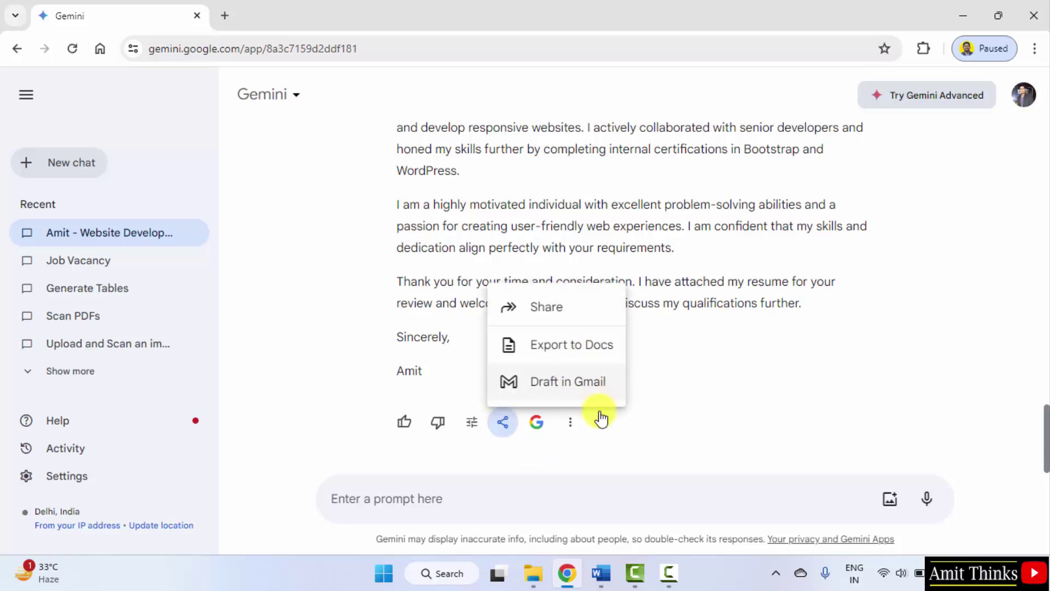
click(590, 436)
click(573, 423)
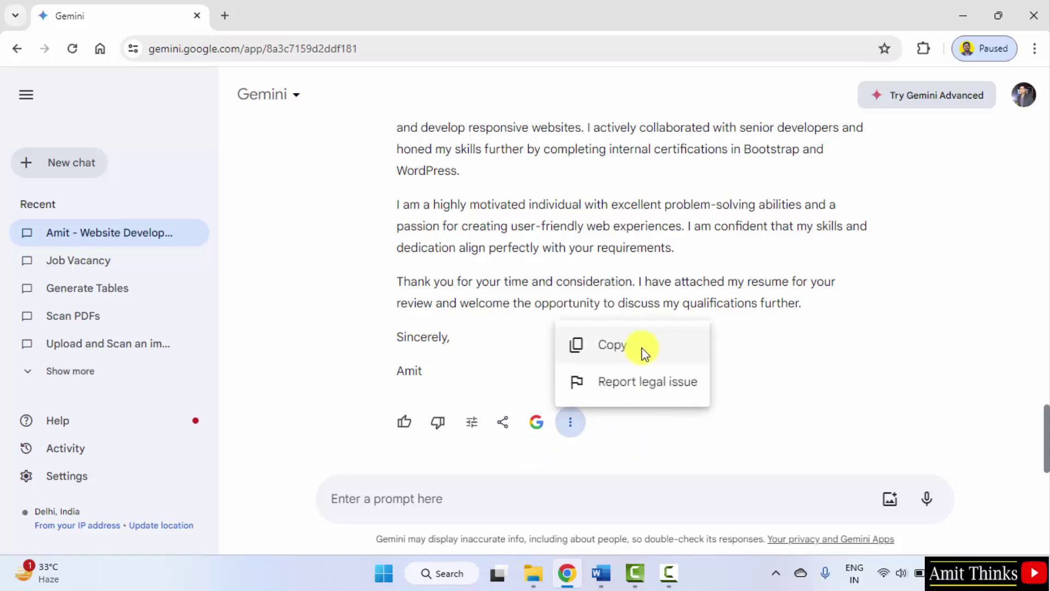
click(760, 386)
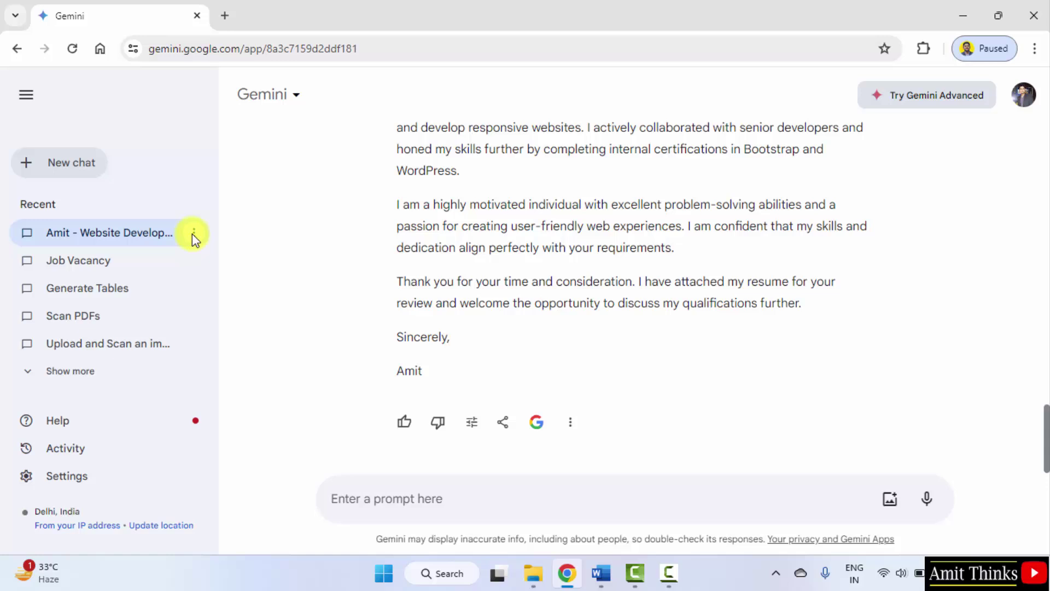
Step: Rename the current chat in the sidebar to 'Create a resume and cover letter'
click(193, 233)
click(287, 267)
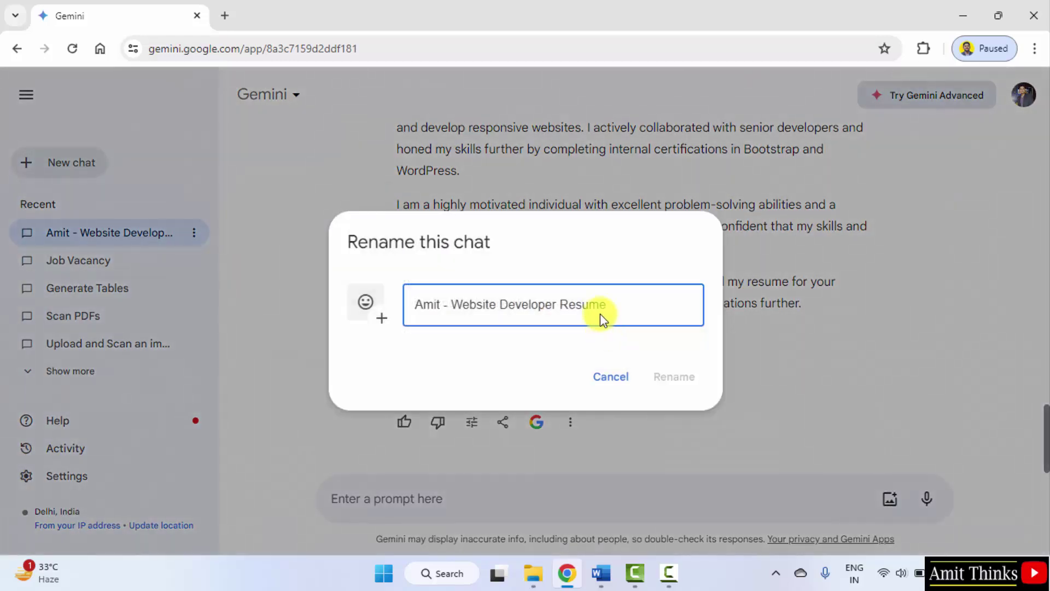
key(ctrl+a)
text(Create a r)
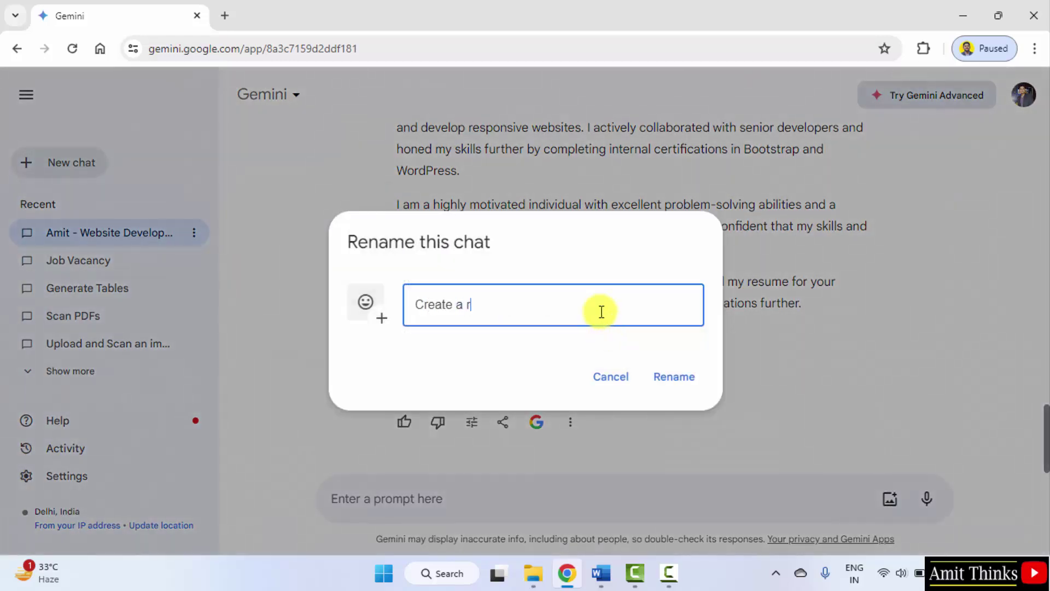
text(esume and cover)
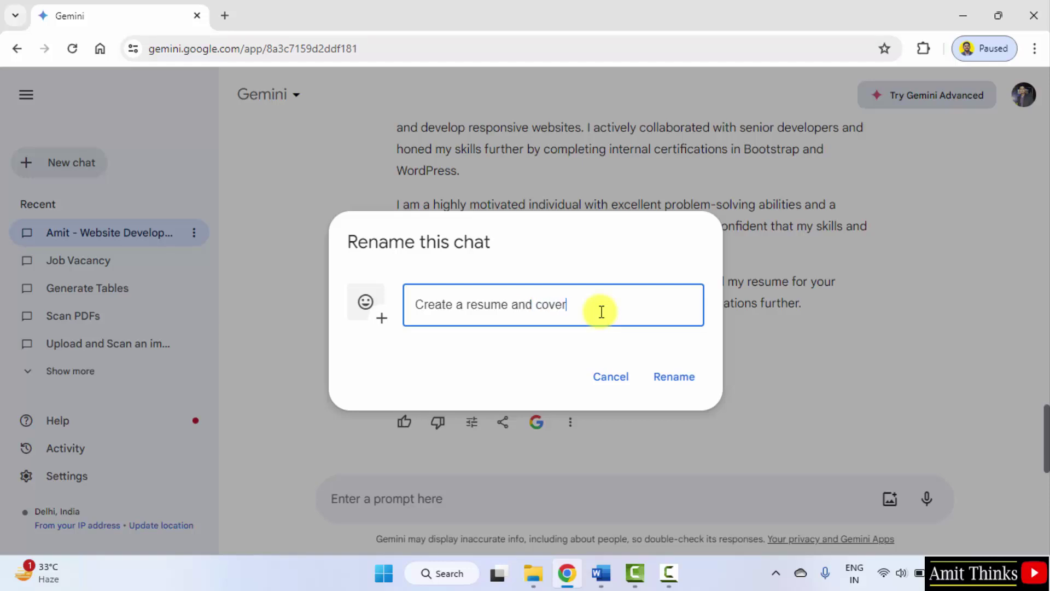
text( letter)
click(677, 379)
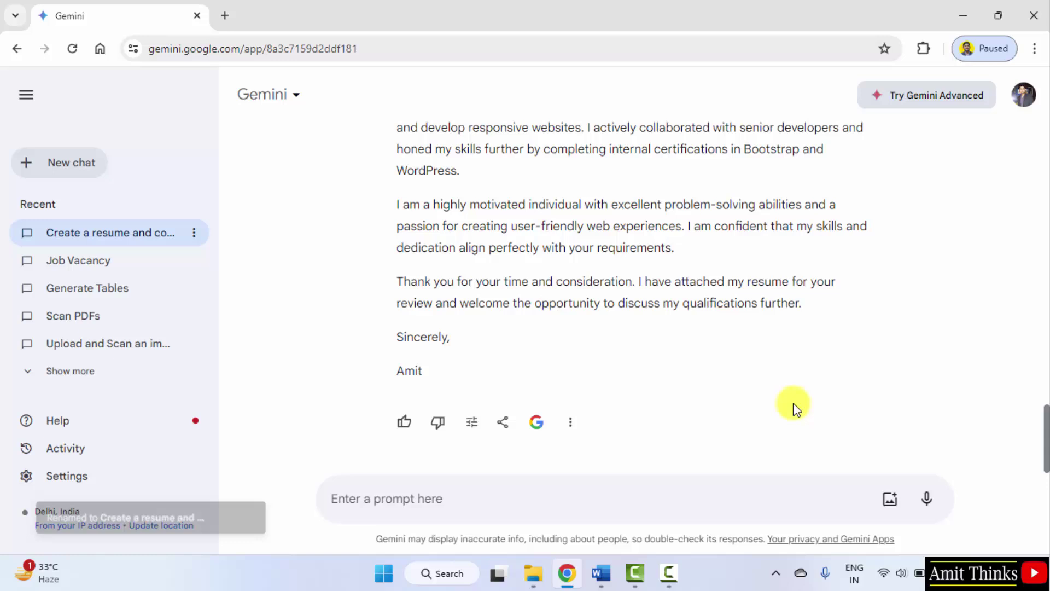